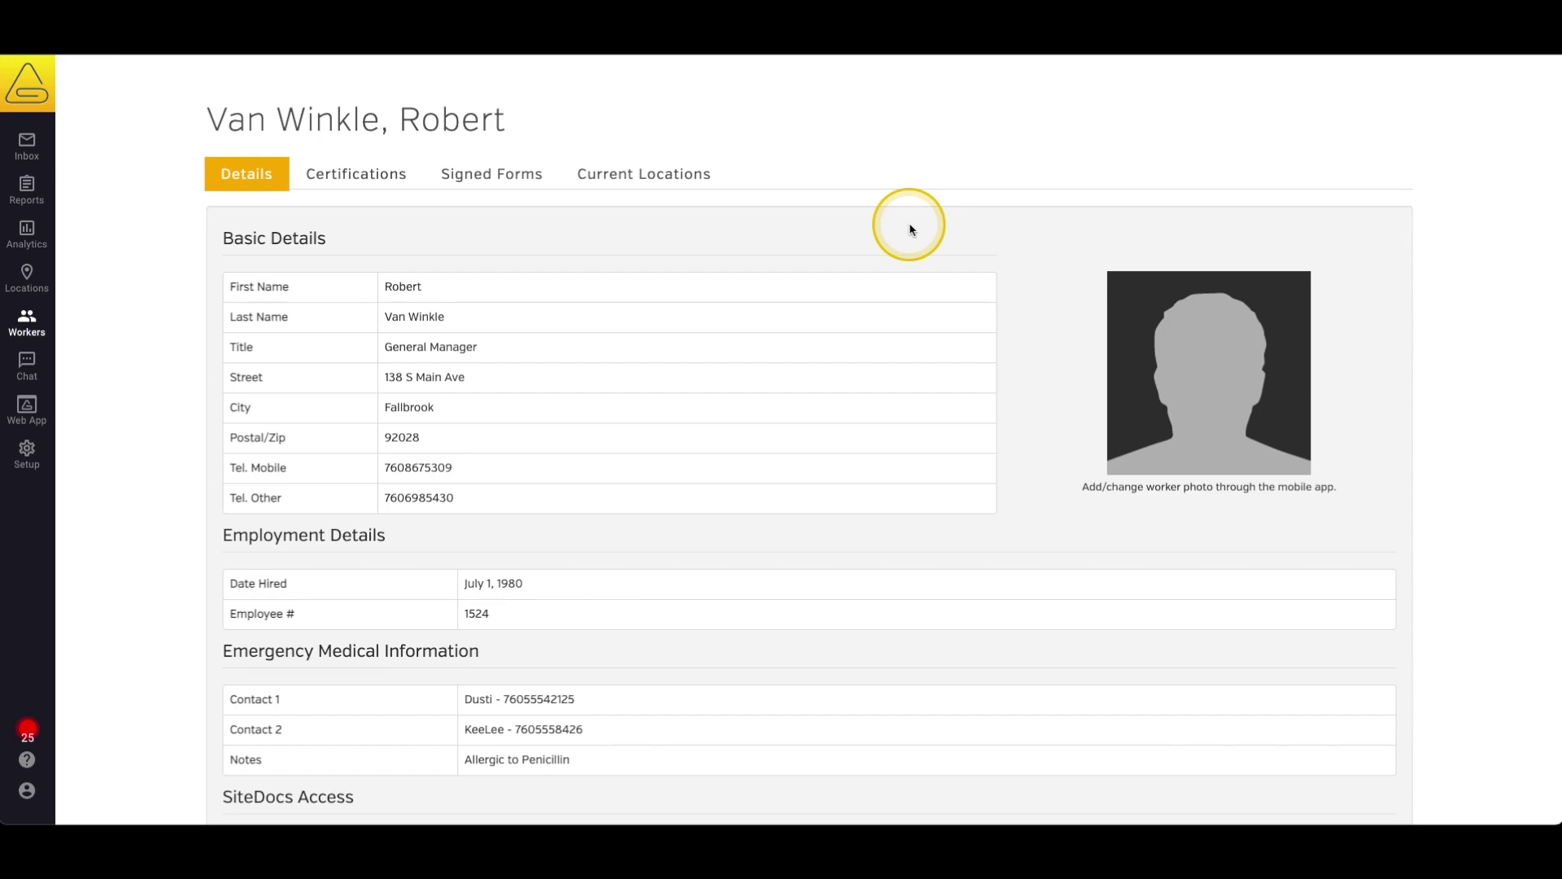
Scroll to the General Manager's SiteDocs Access section, currently No Access, and begin granting App Access.
scroll(909, 228, "down", 3)
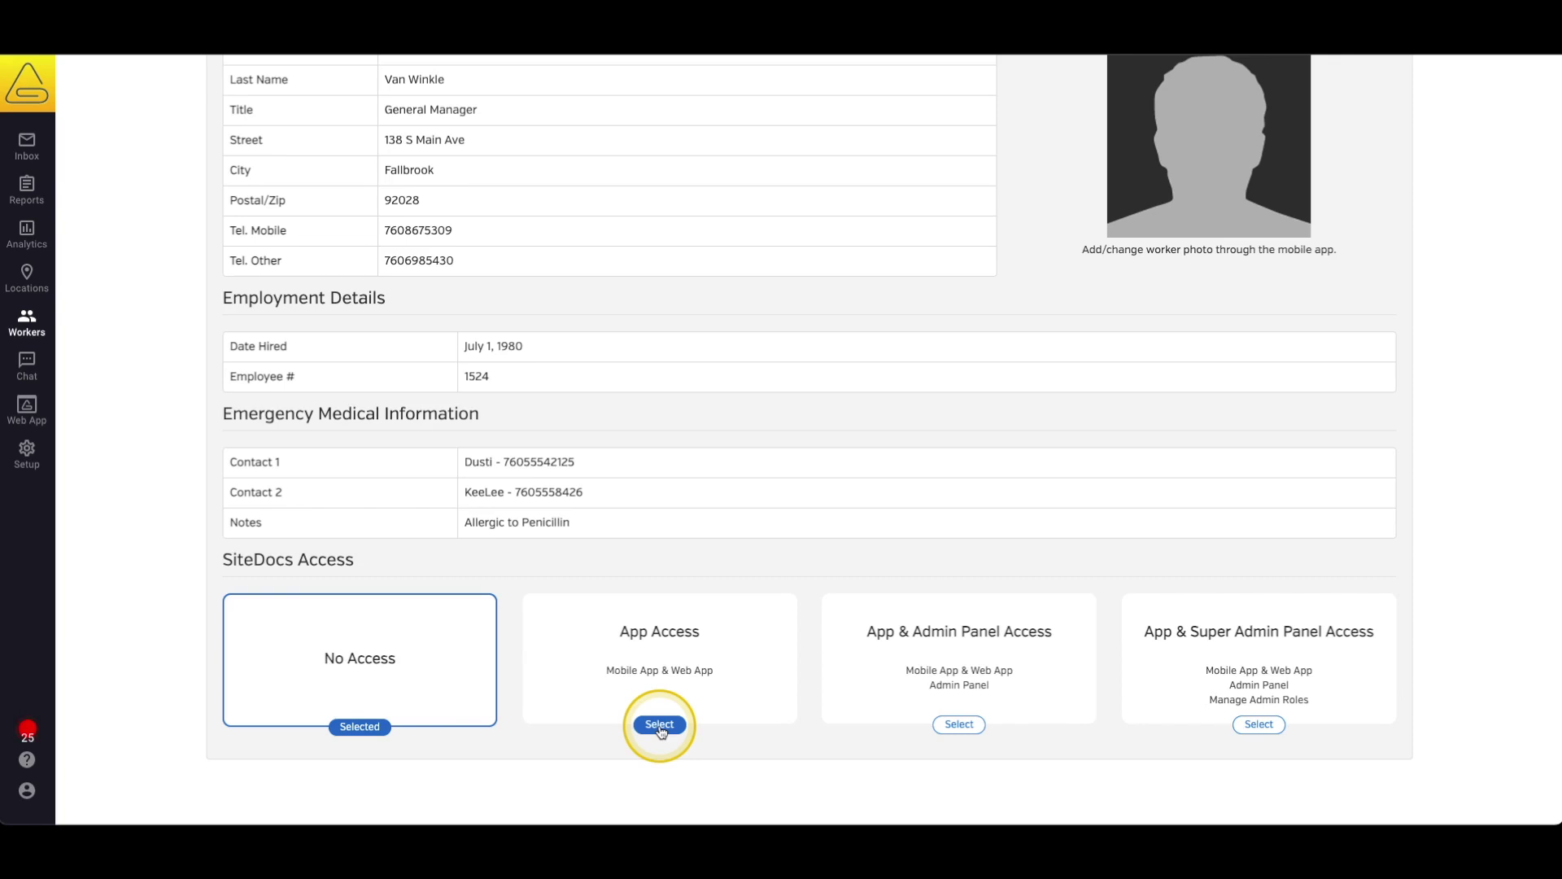
left_click(661, 725)
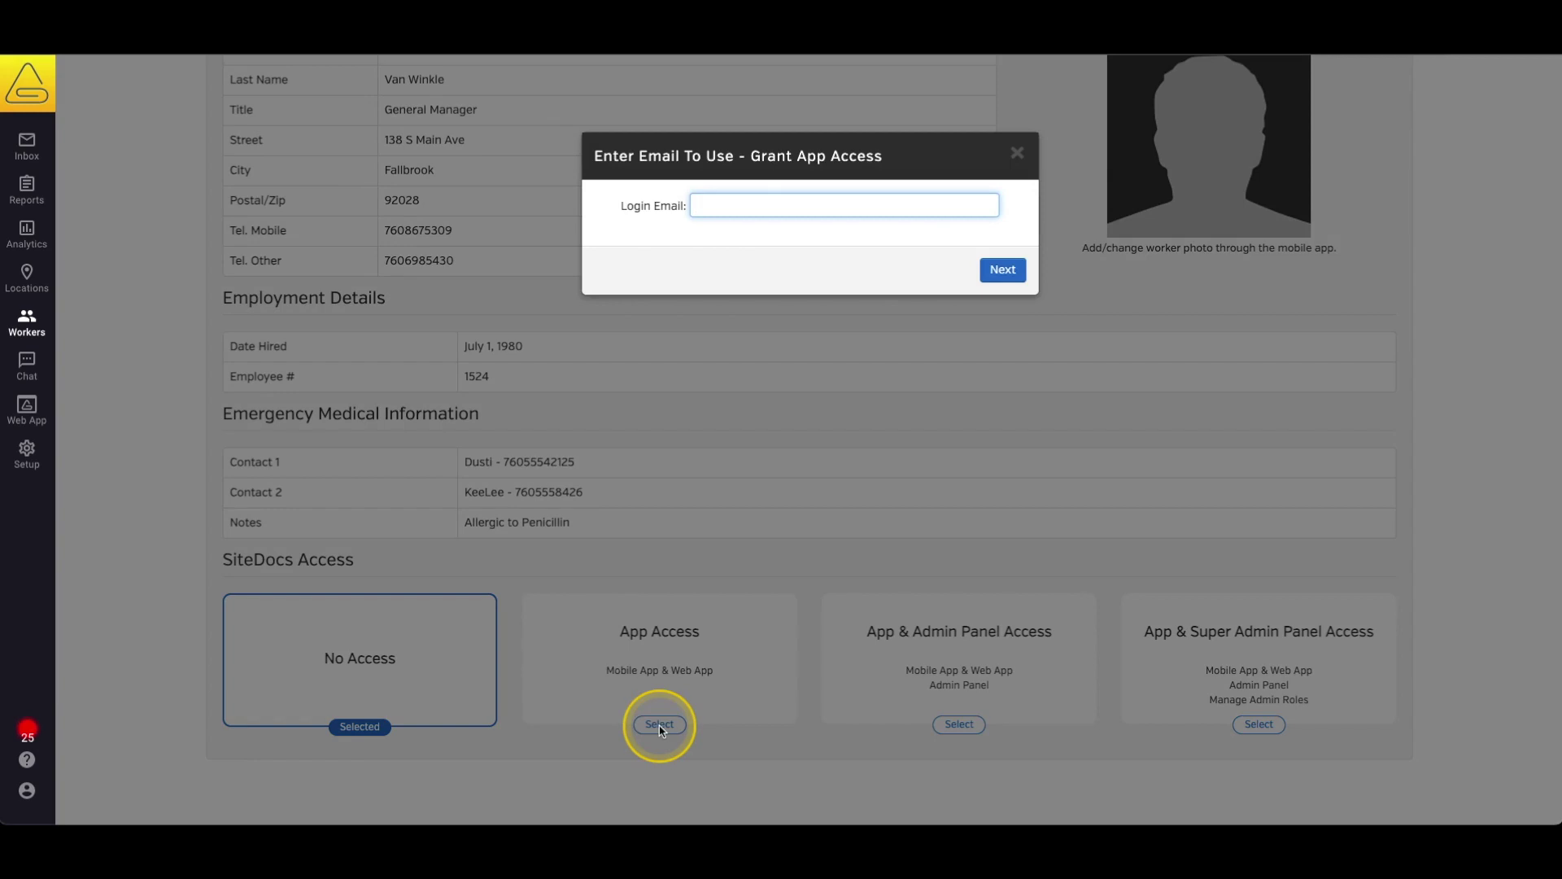
Enter the worker's login email from the suggestion list and choose to email a set-password link.
type("robwr")
key("BackSpace")
key("BackSpace")
type("er")
key("Down")
key("Return")
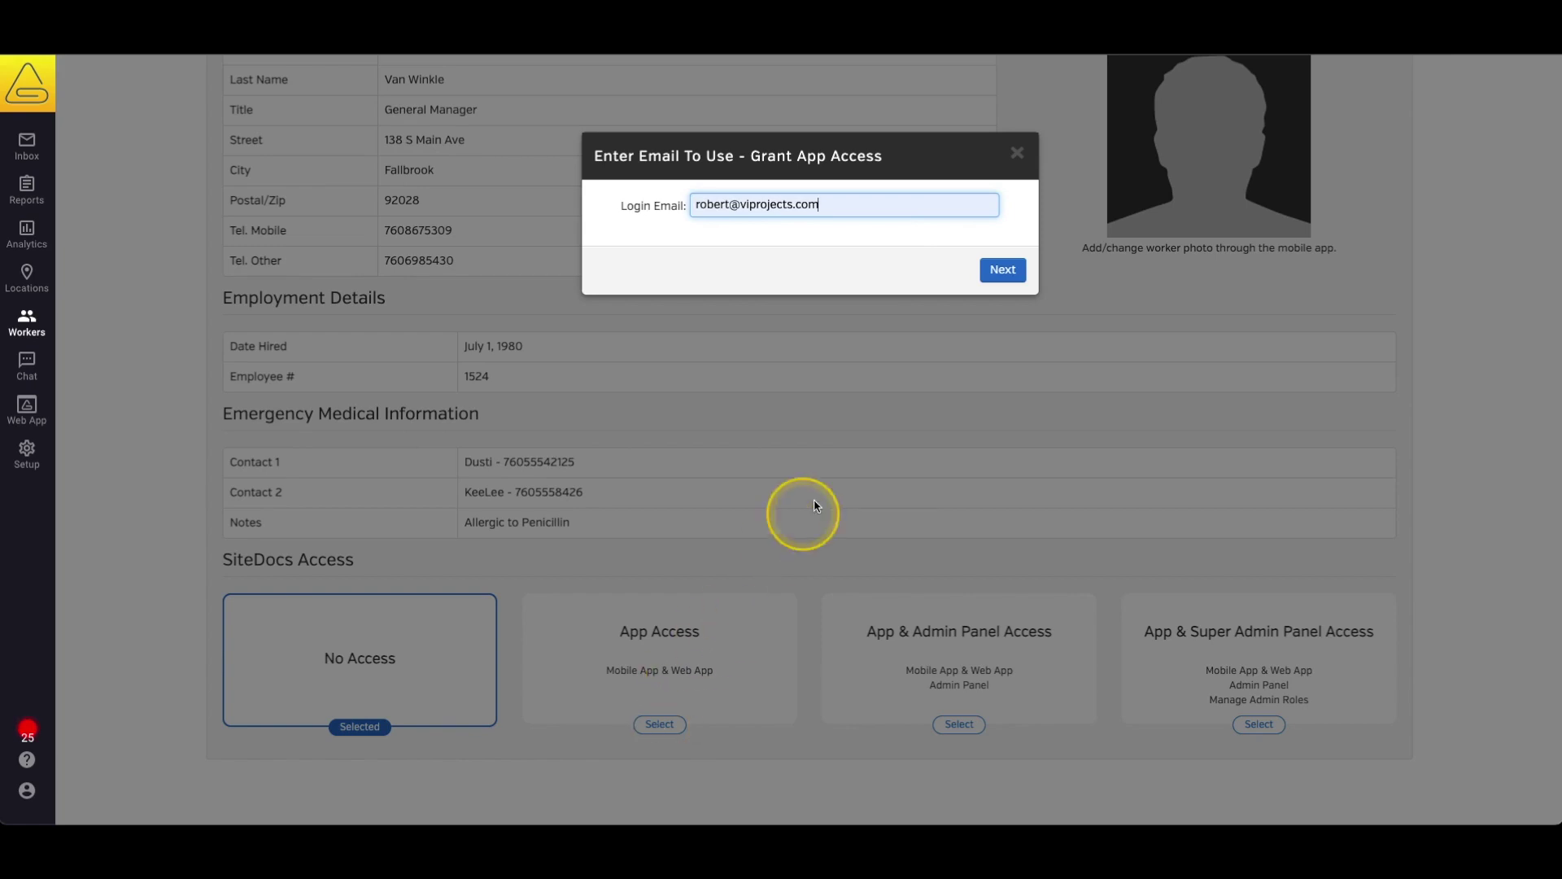
left_click(1003, 271)
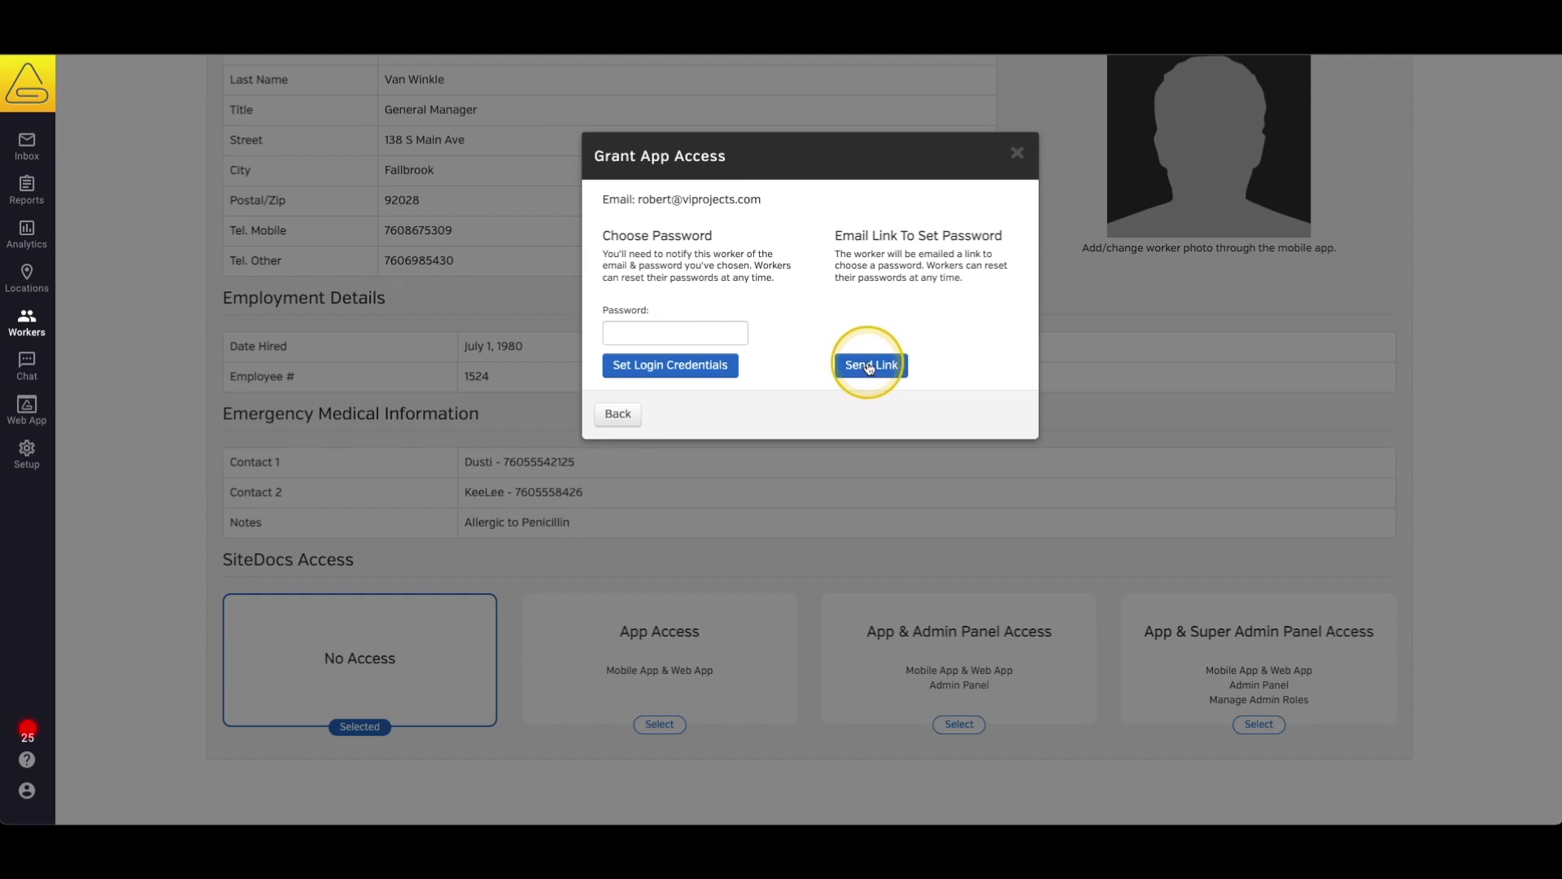
left_click(869, 366)
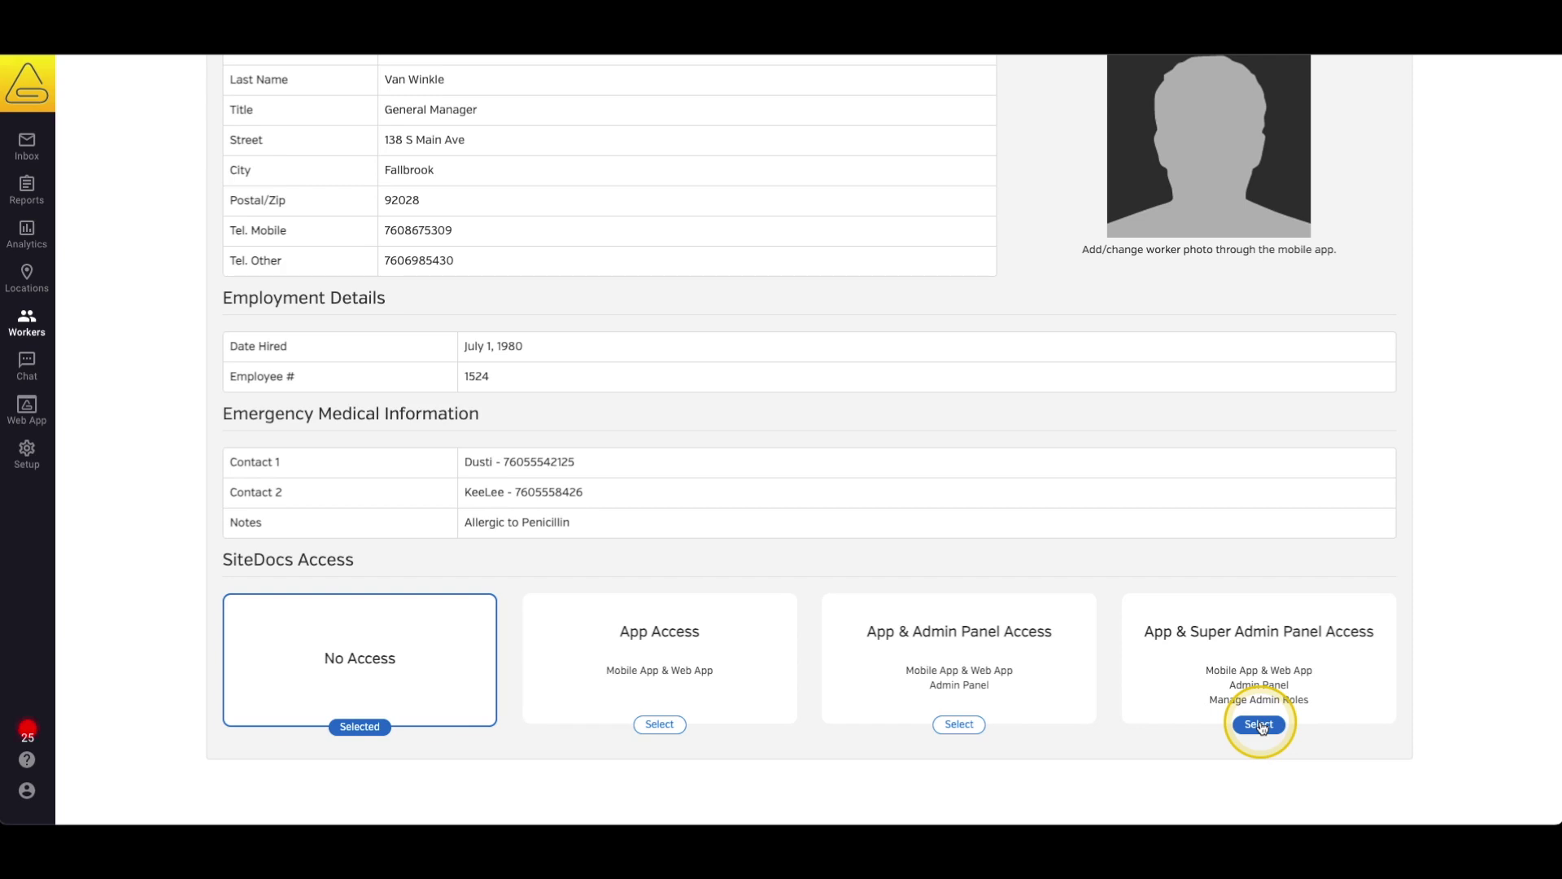
Begin granting the worker App & Super Admin Panel access.
left_click(1260, 724)
Accept the suggested login email for super admin access, then return to the Superintendent's record.
key("Down")
key("Return")
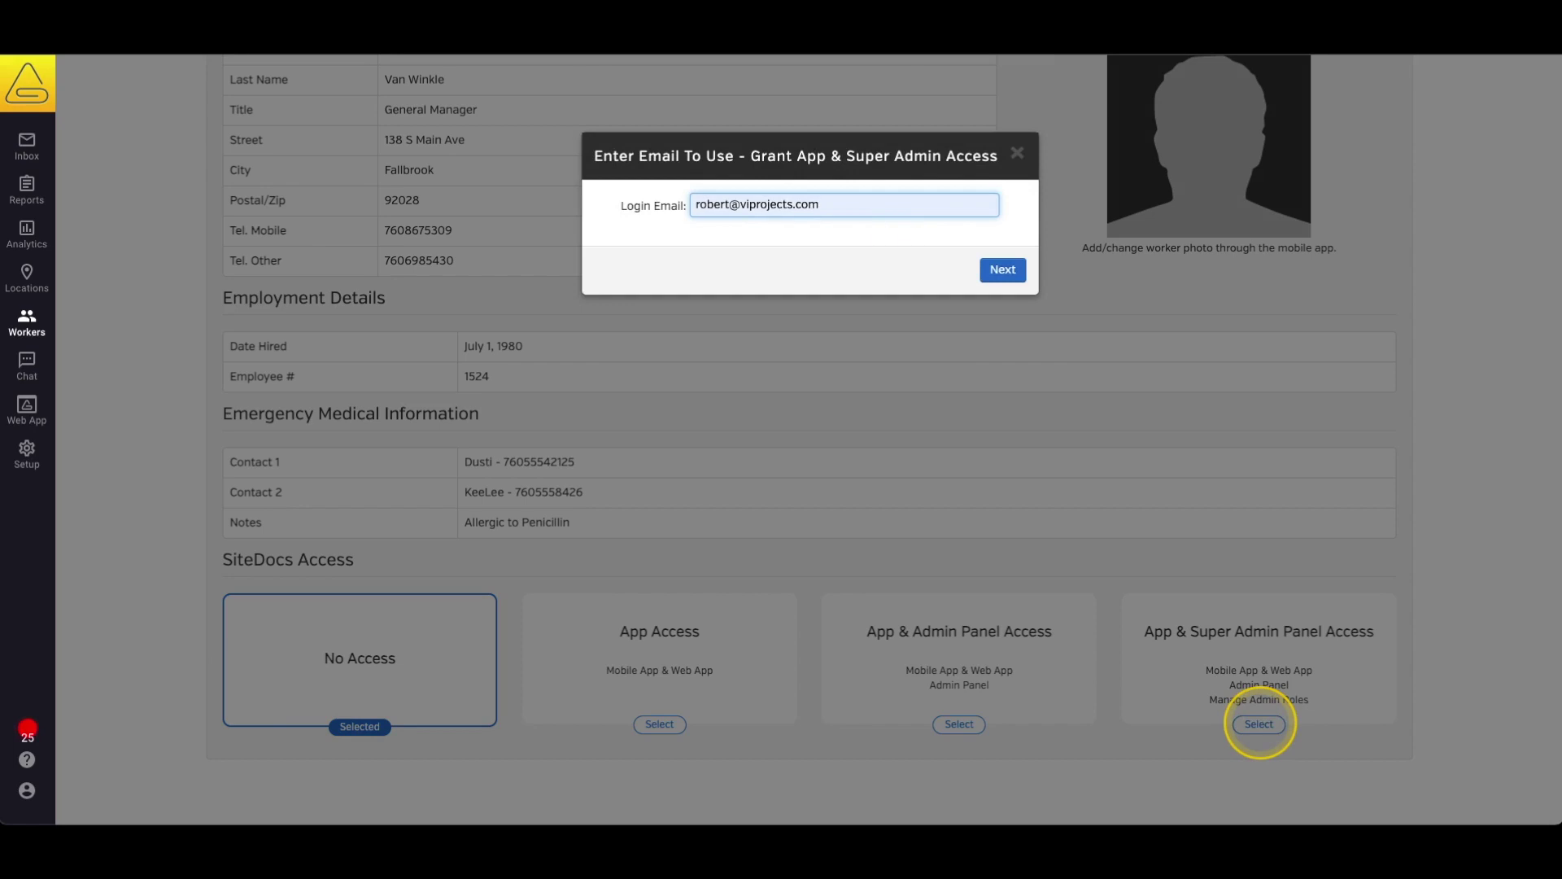
left_click(1002, 271)
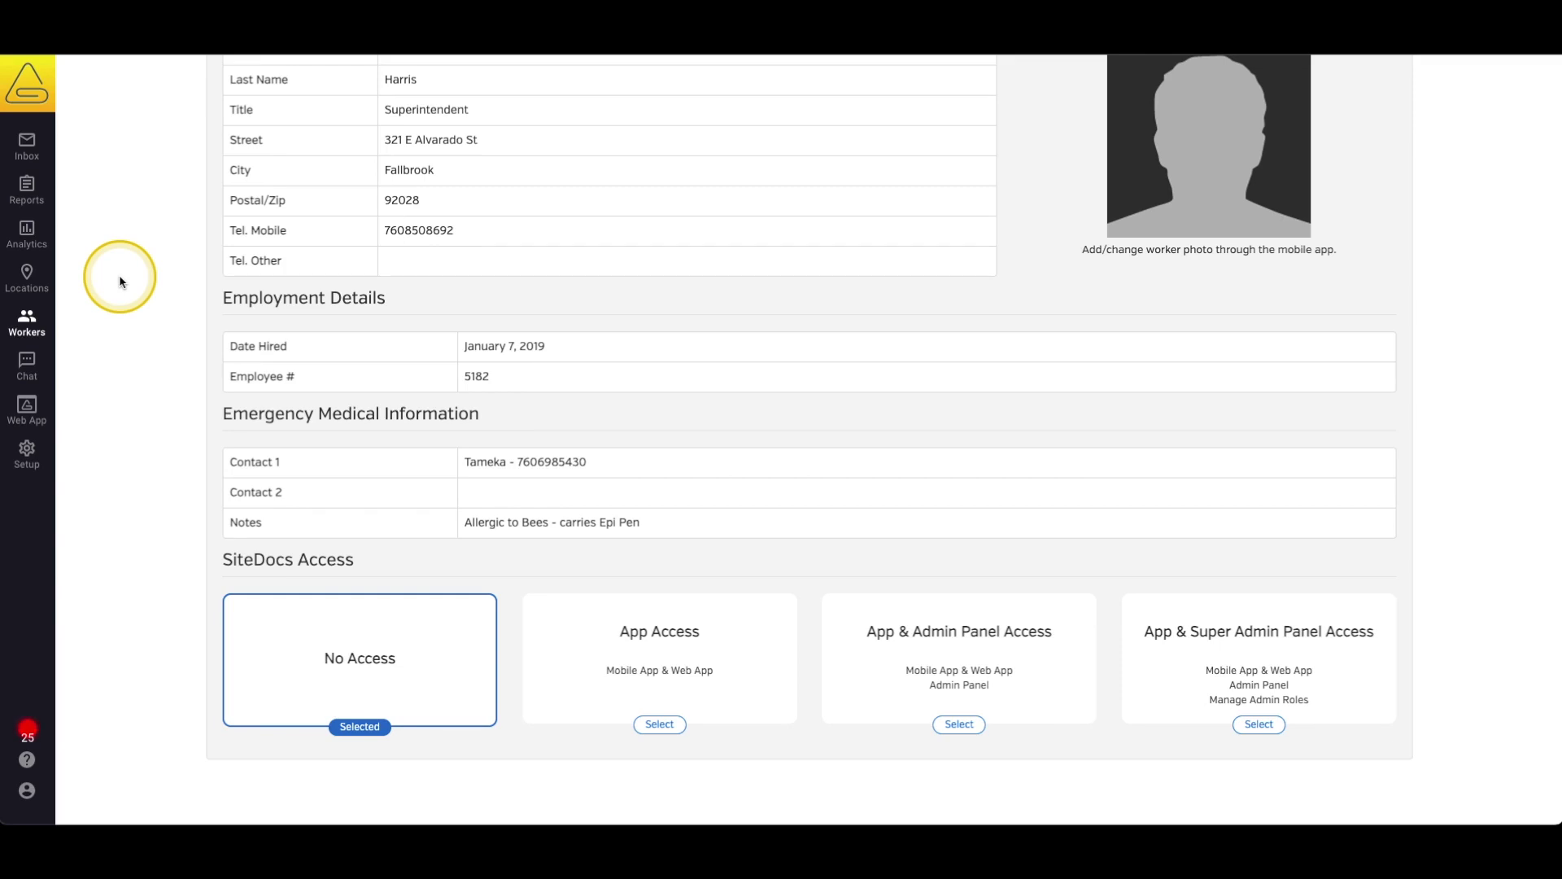
scroll(121, 282, "up", 1)
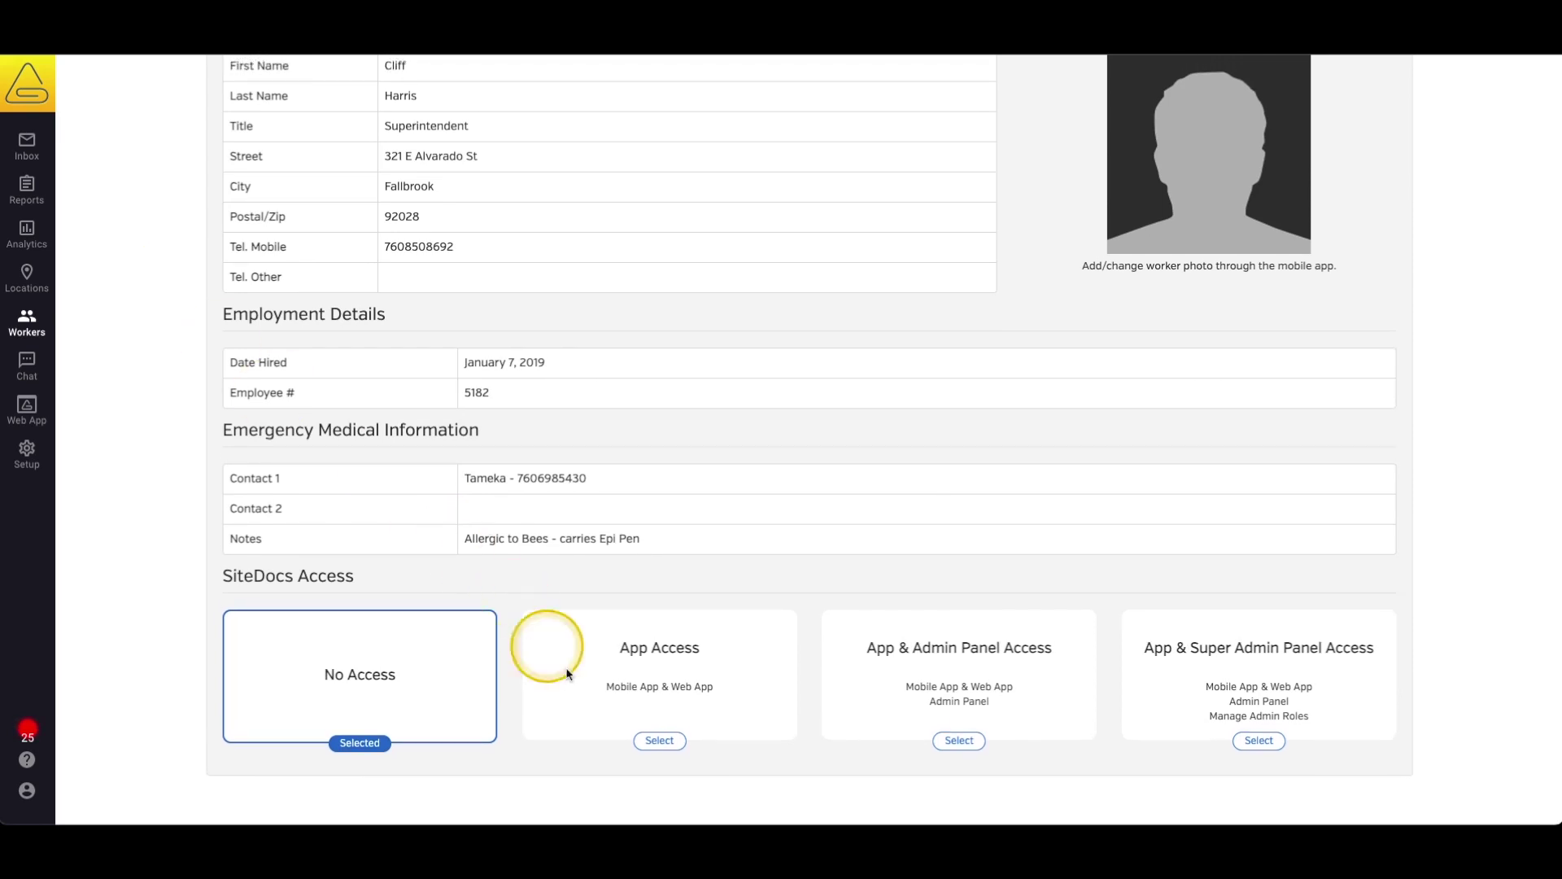
Grant the Superintendent App Access by selecting the suggested existing login email.
left_click(661, 741)
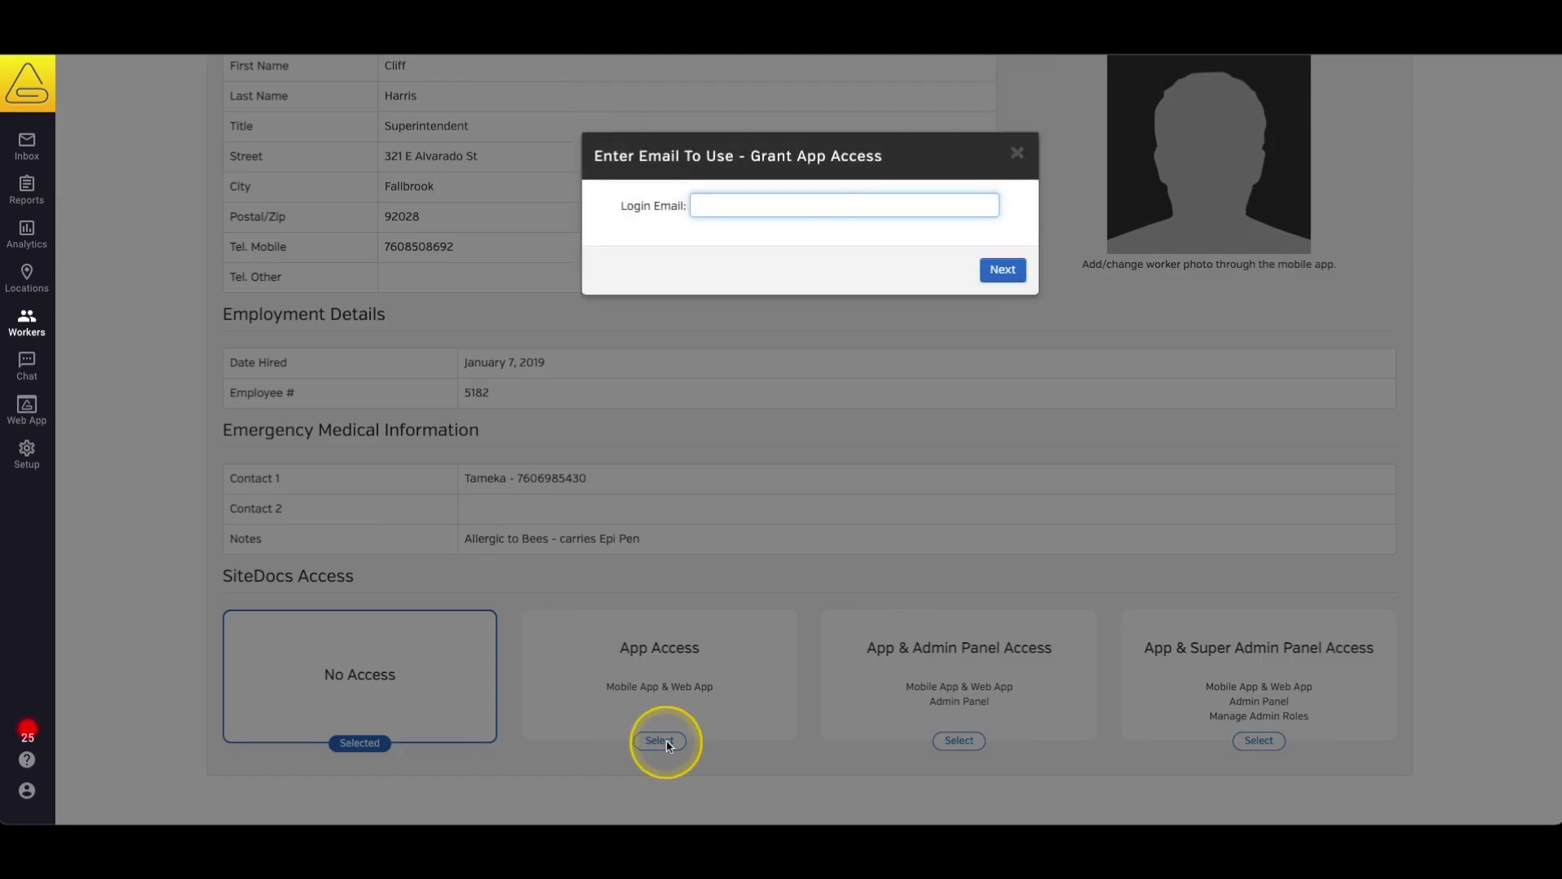
type("buil")
key("Down")
key("Return")
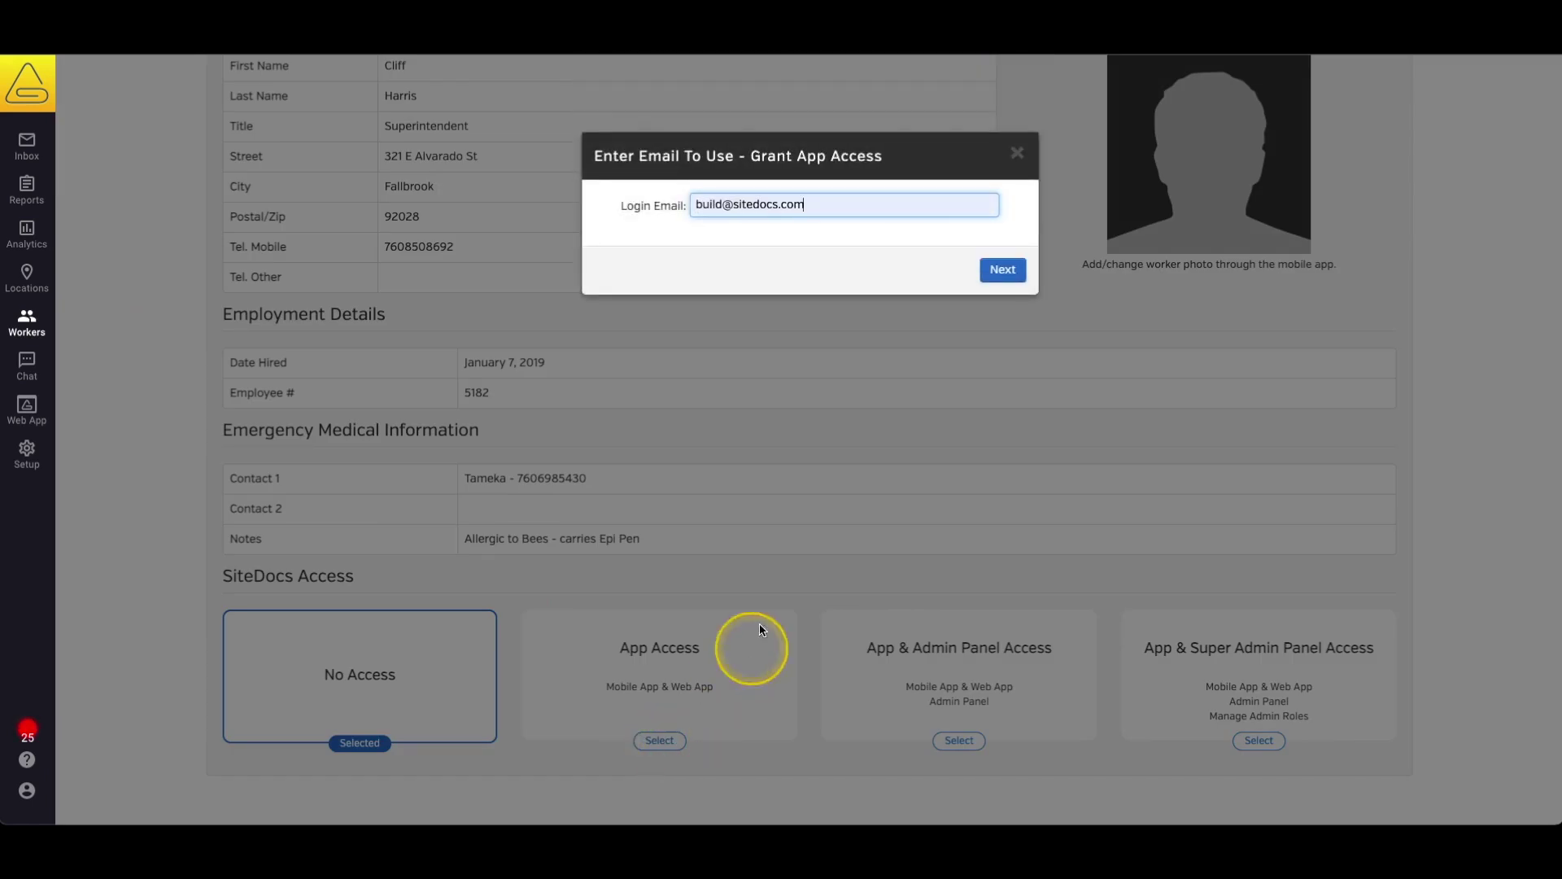
left_click(998, 271)
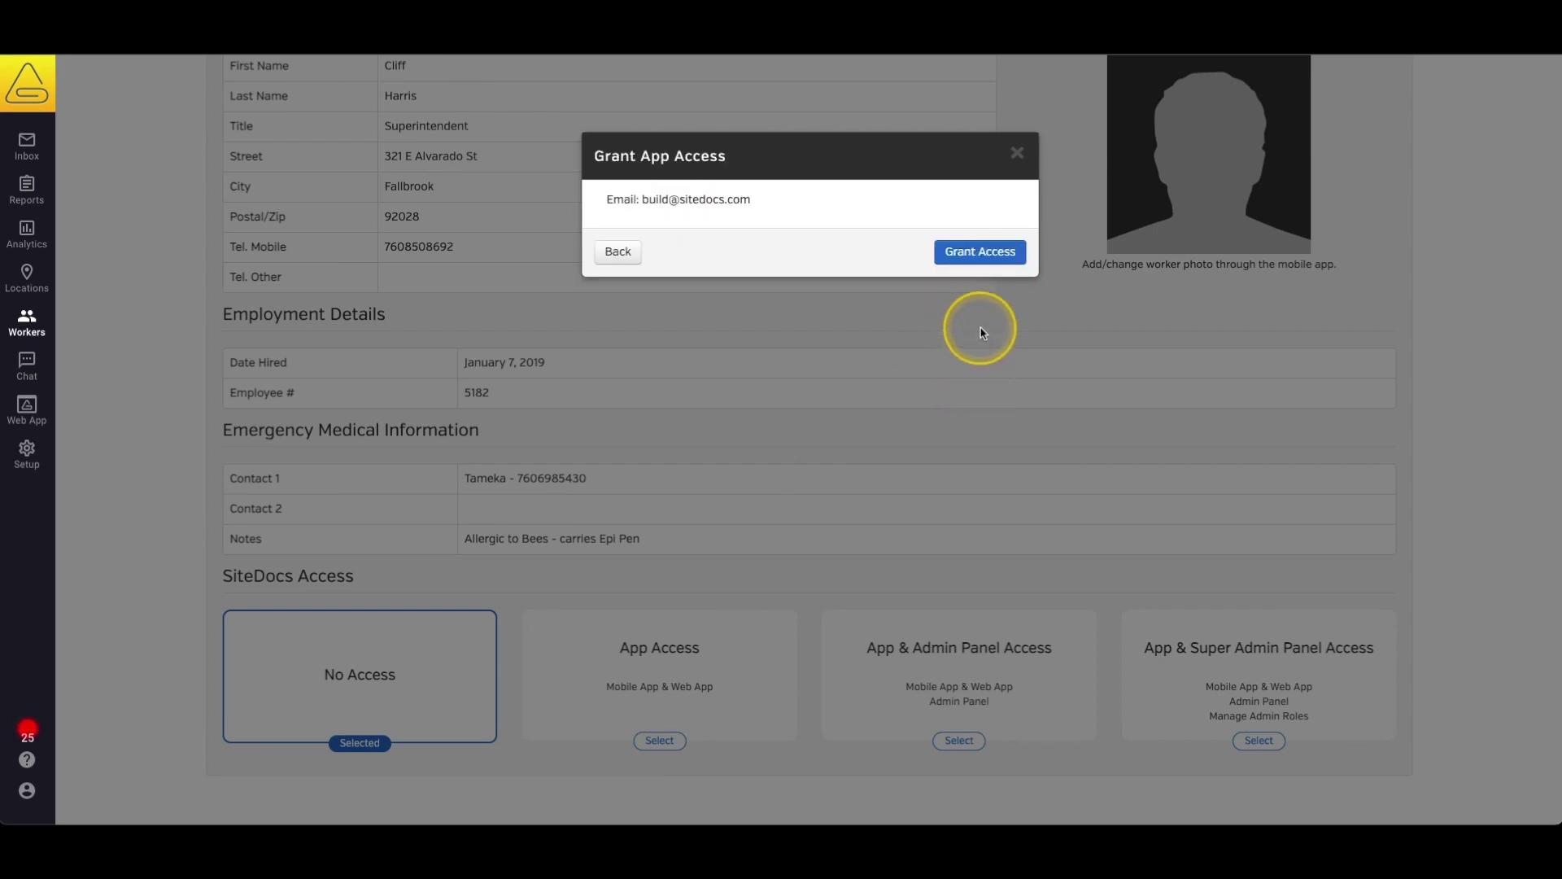
left_click(987, 253)
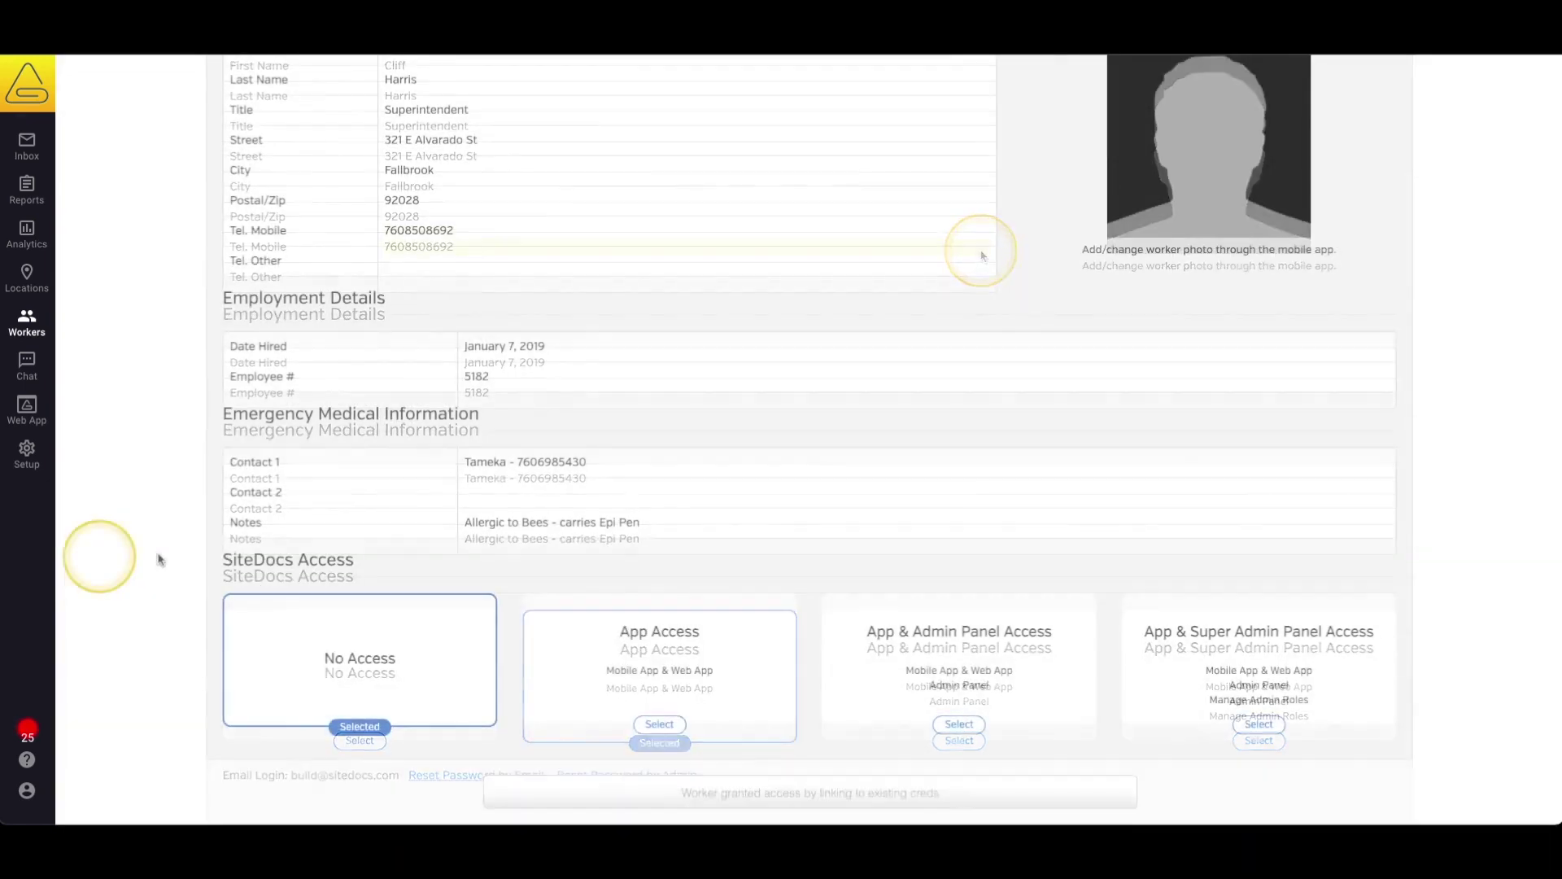
Enter the already-in-use login email for App Access and check it.
left_click(660, 725)
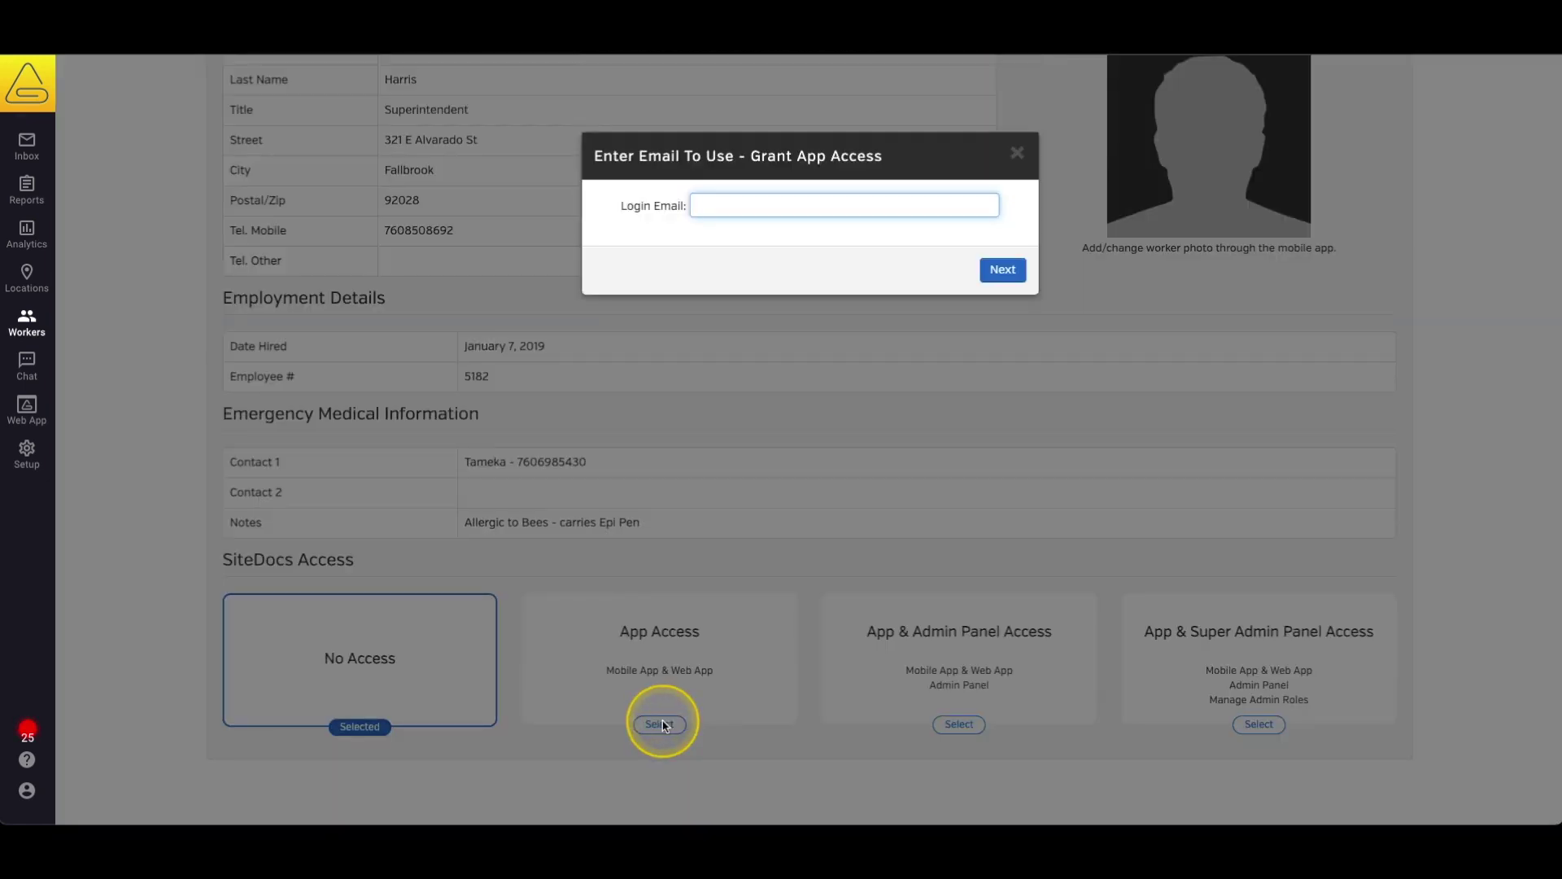
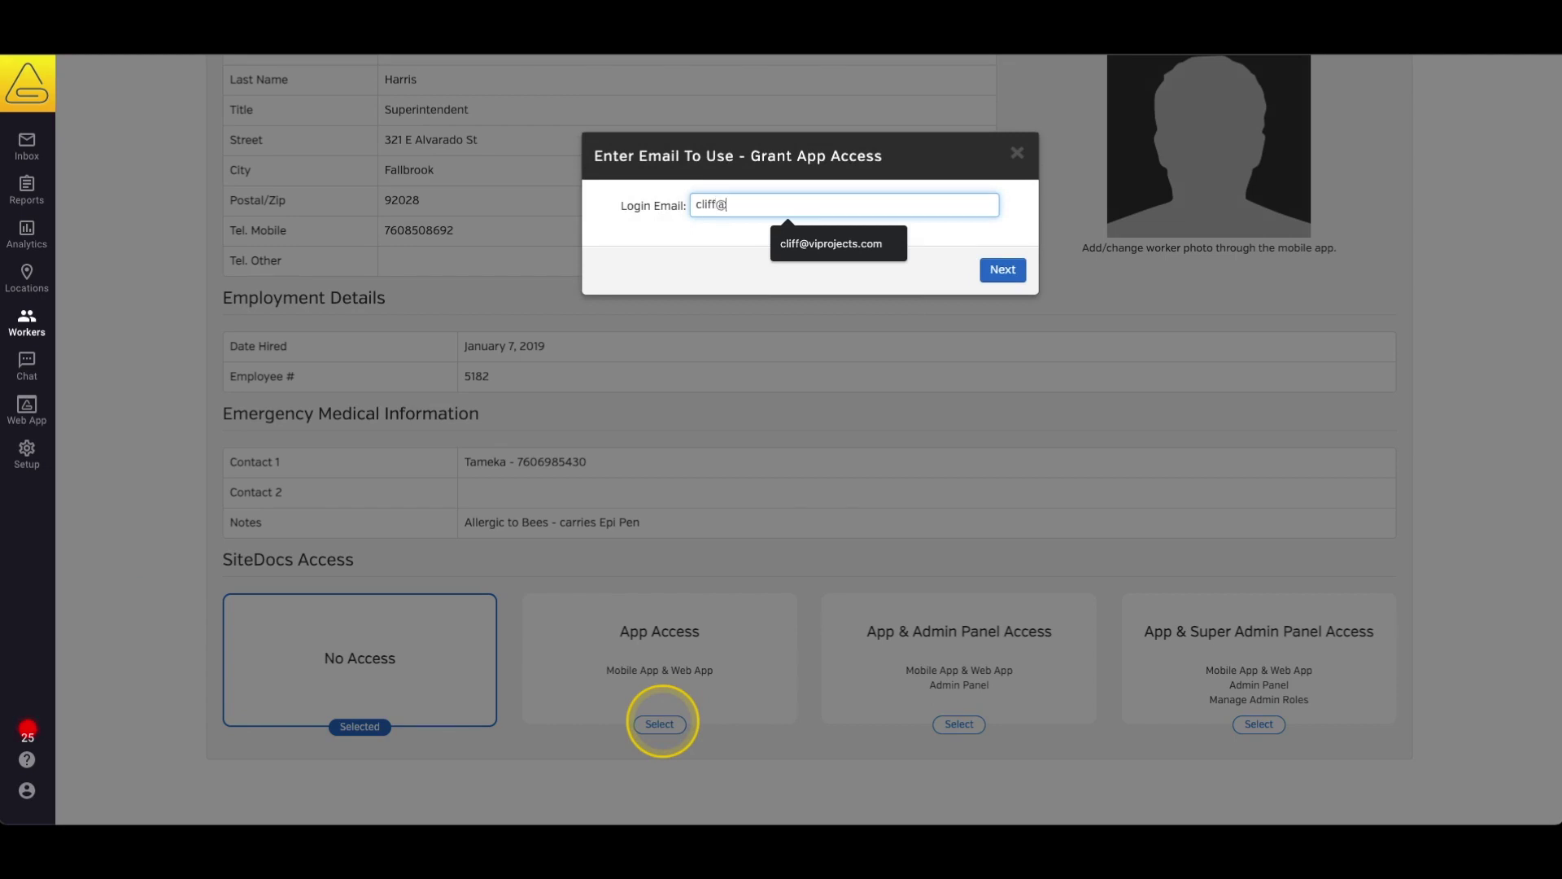
key("Down")
key("Return")
left_click(1003, 271)
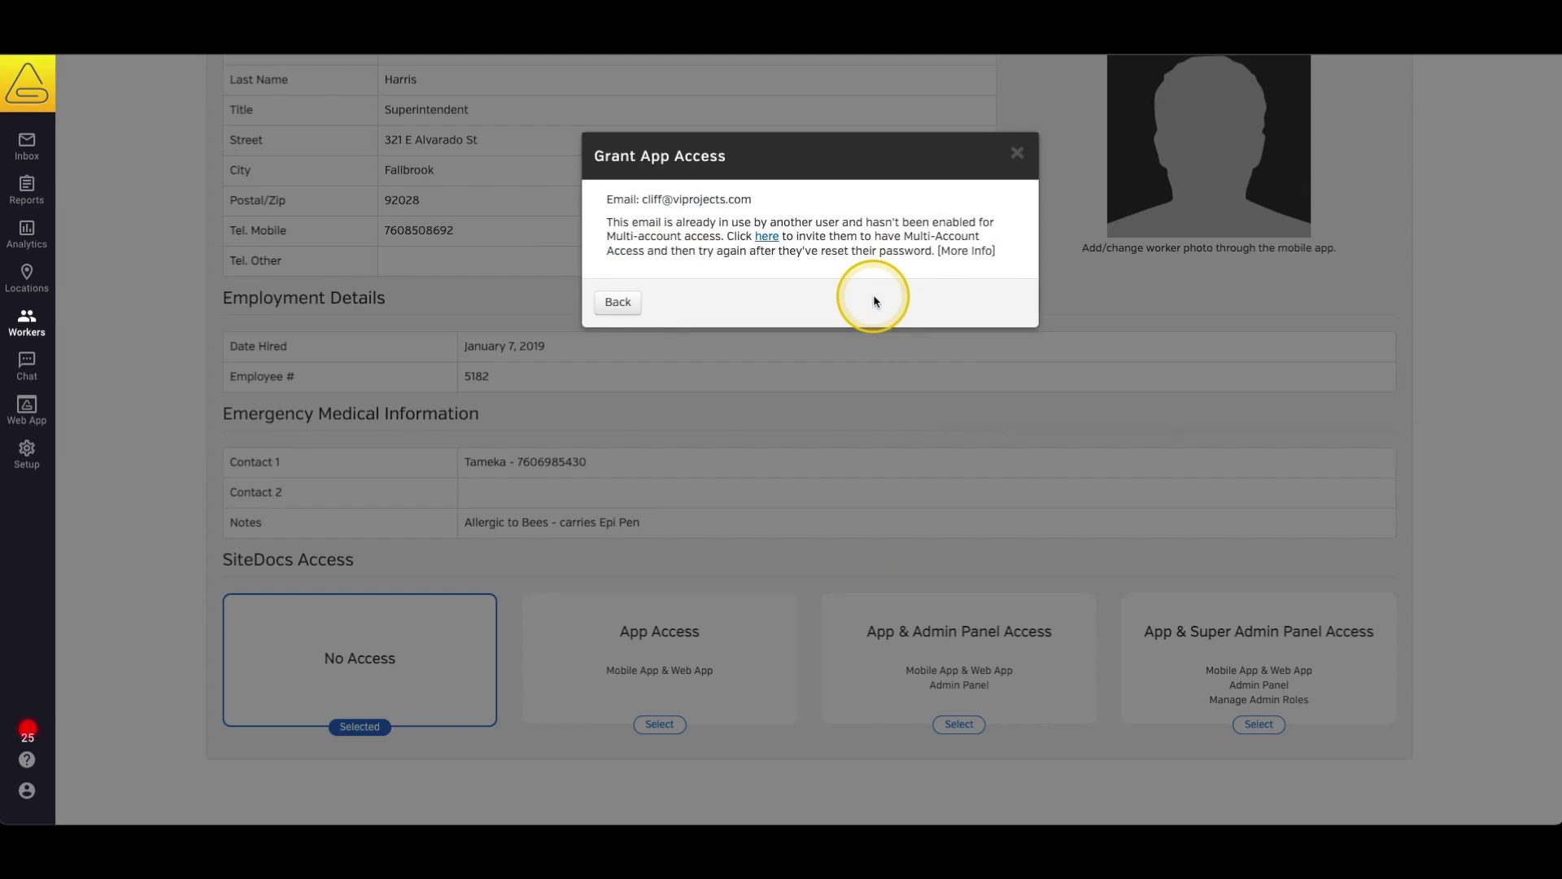
Follow the invite link to the Reset Password page and paste the saved new password.
left_click(766, 237)
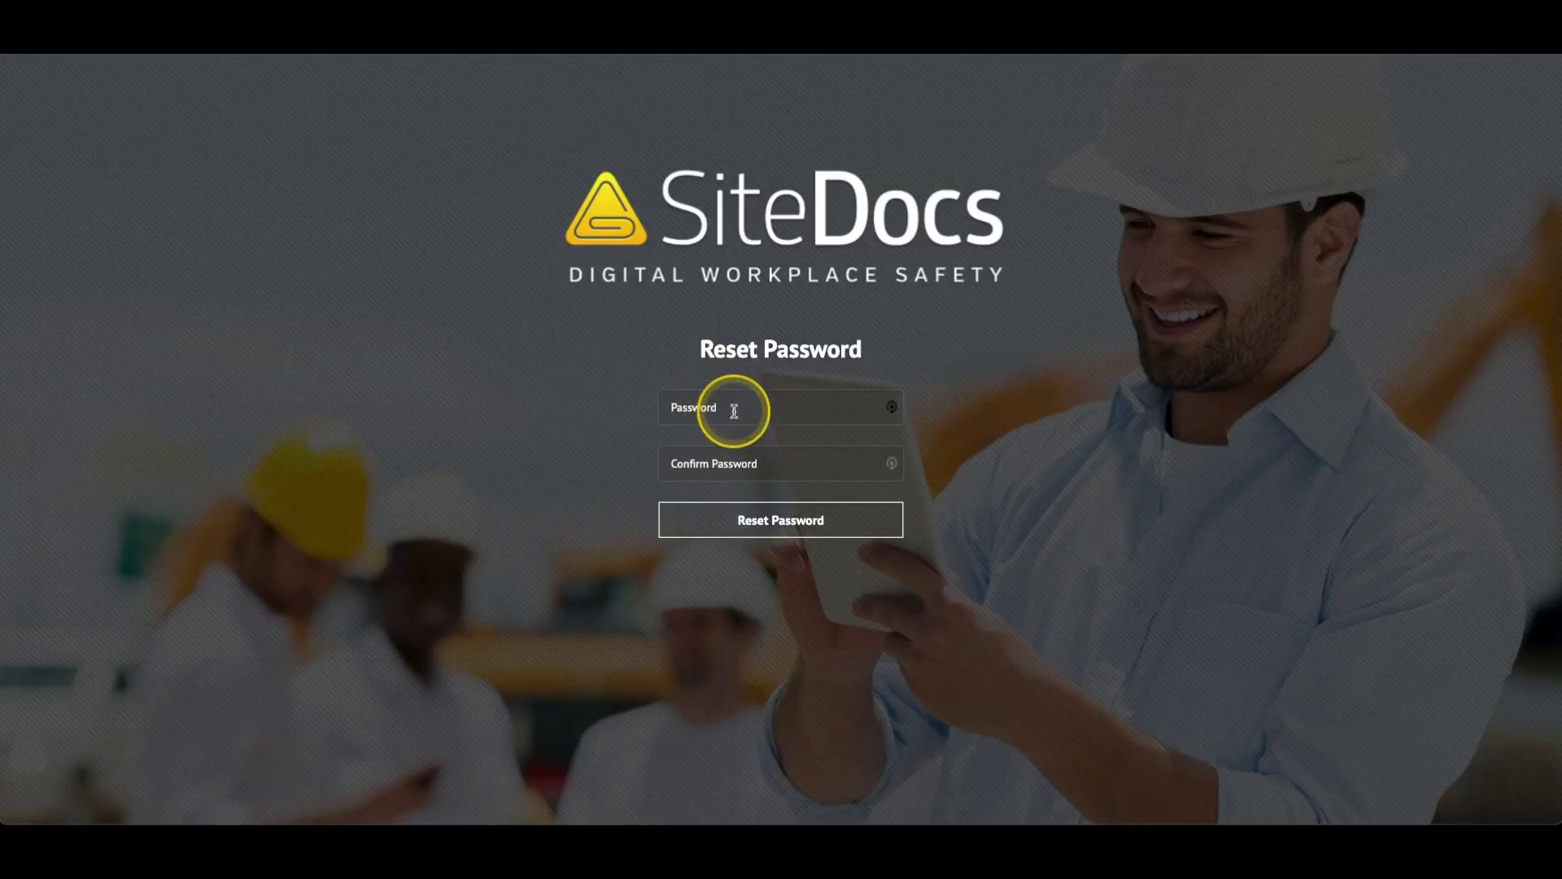
left_click(734, 410)
key("ctrl+v")
Paste the password confirmation, submit the reset, and reopen the Superintendent's App Access grant.
left_click(684, 461)
key("ctrl+v")
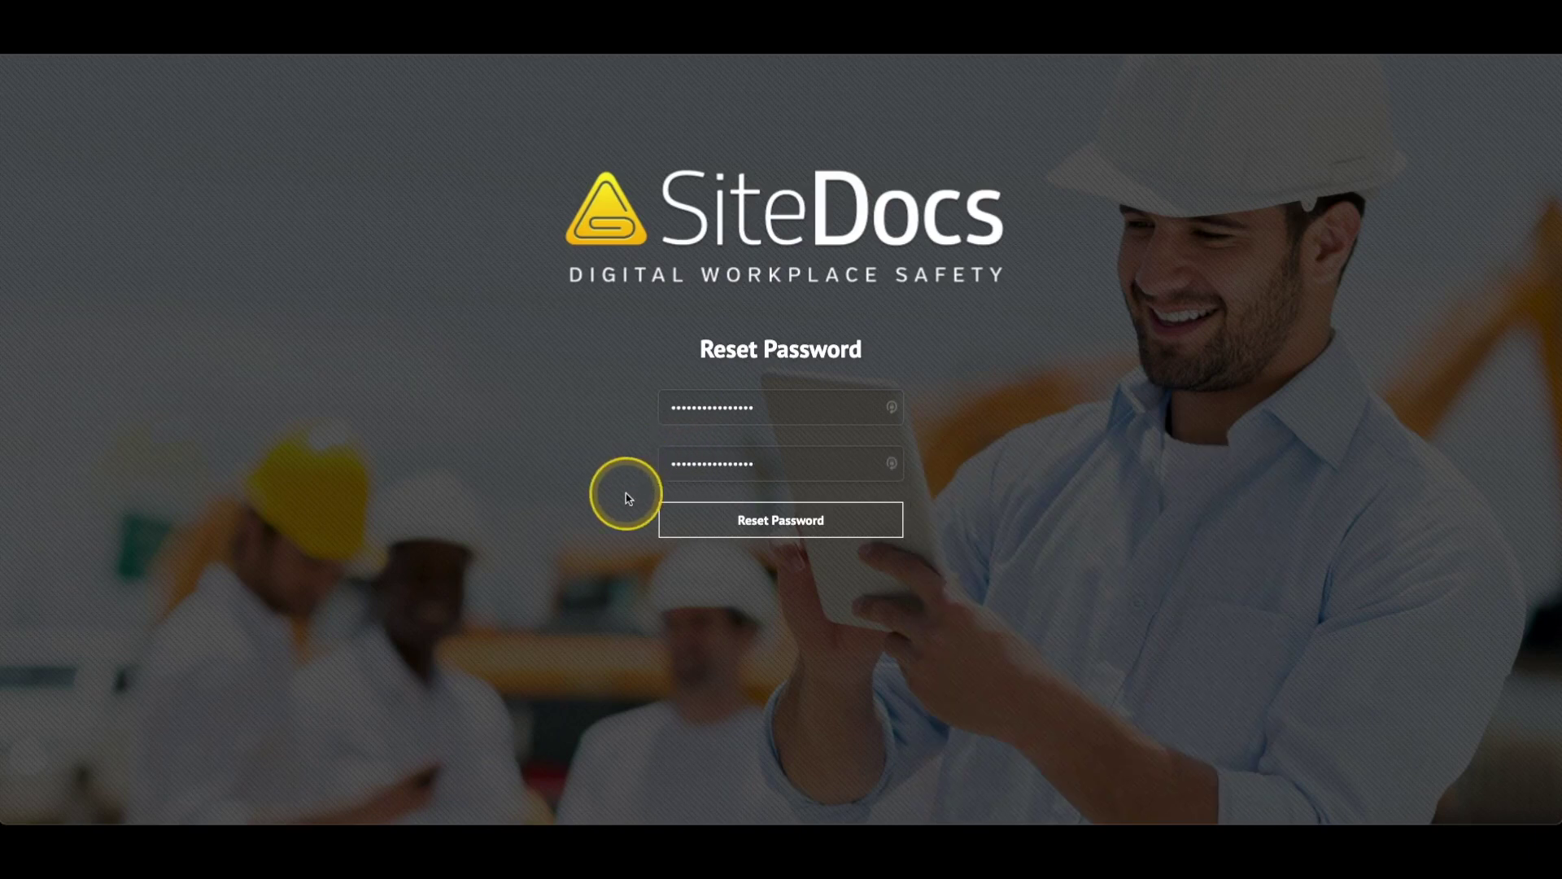
left_click(716, 527)
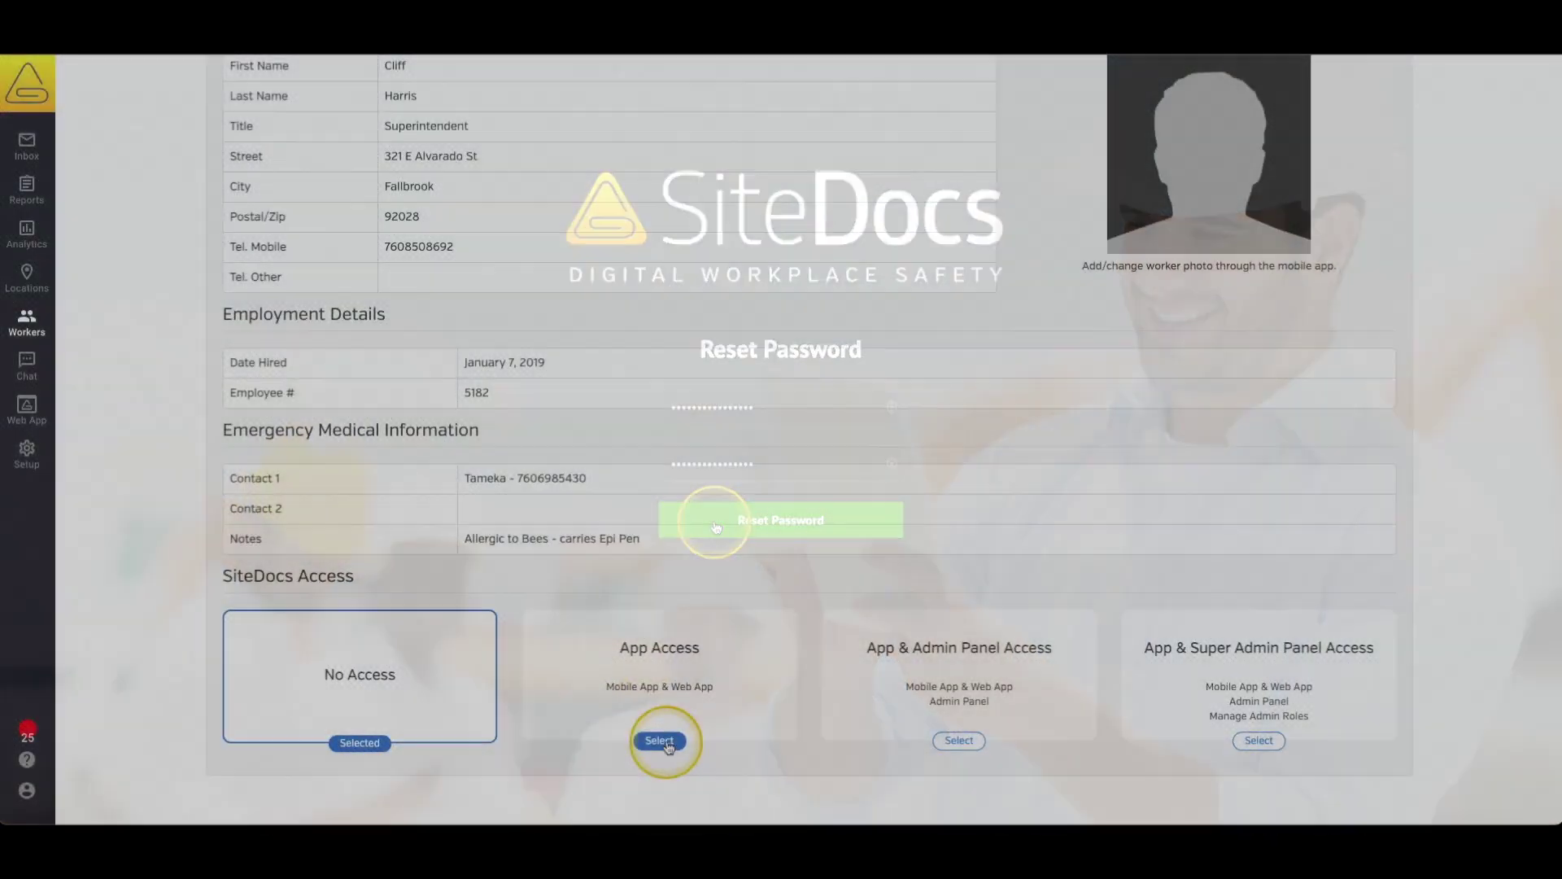
left_click(661, 740)
Grant the Superintendent App Access with the suggested login email, now linked to the reset account.
type("buil")
key("Down")
key("Return")
left_click(997, 274)
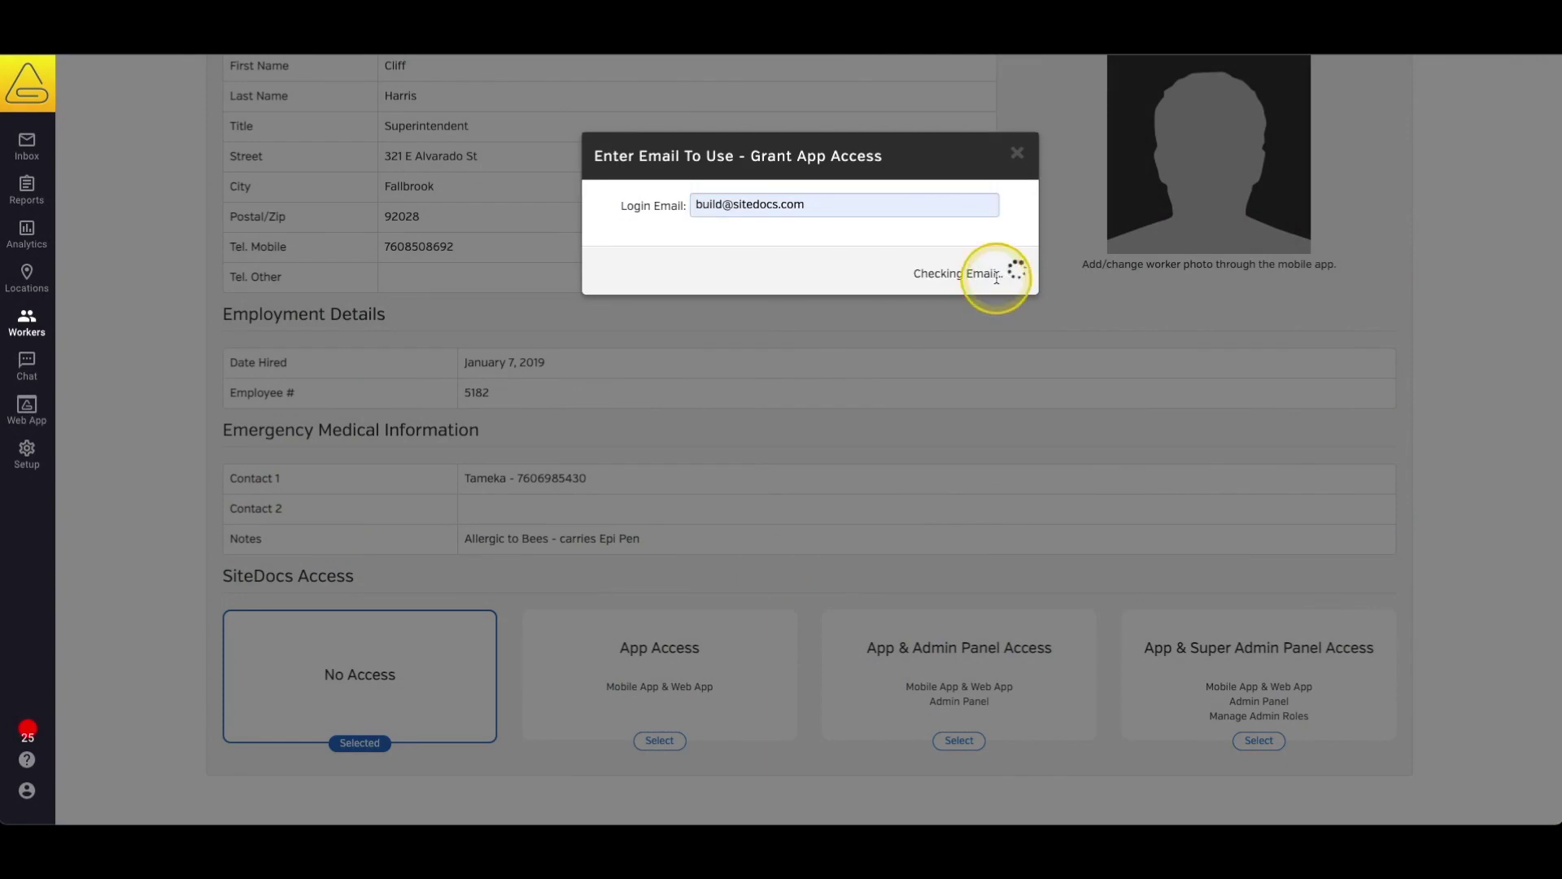
left_click(980, 252)
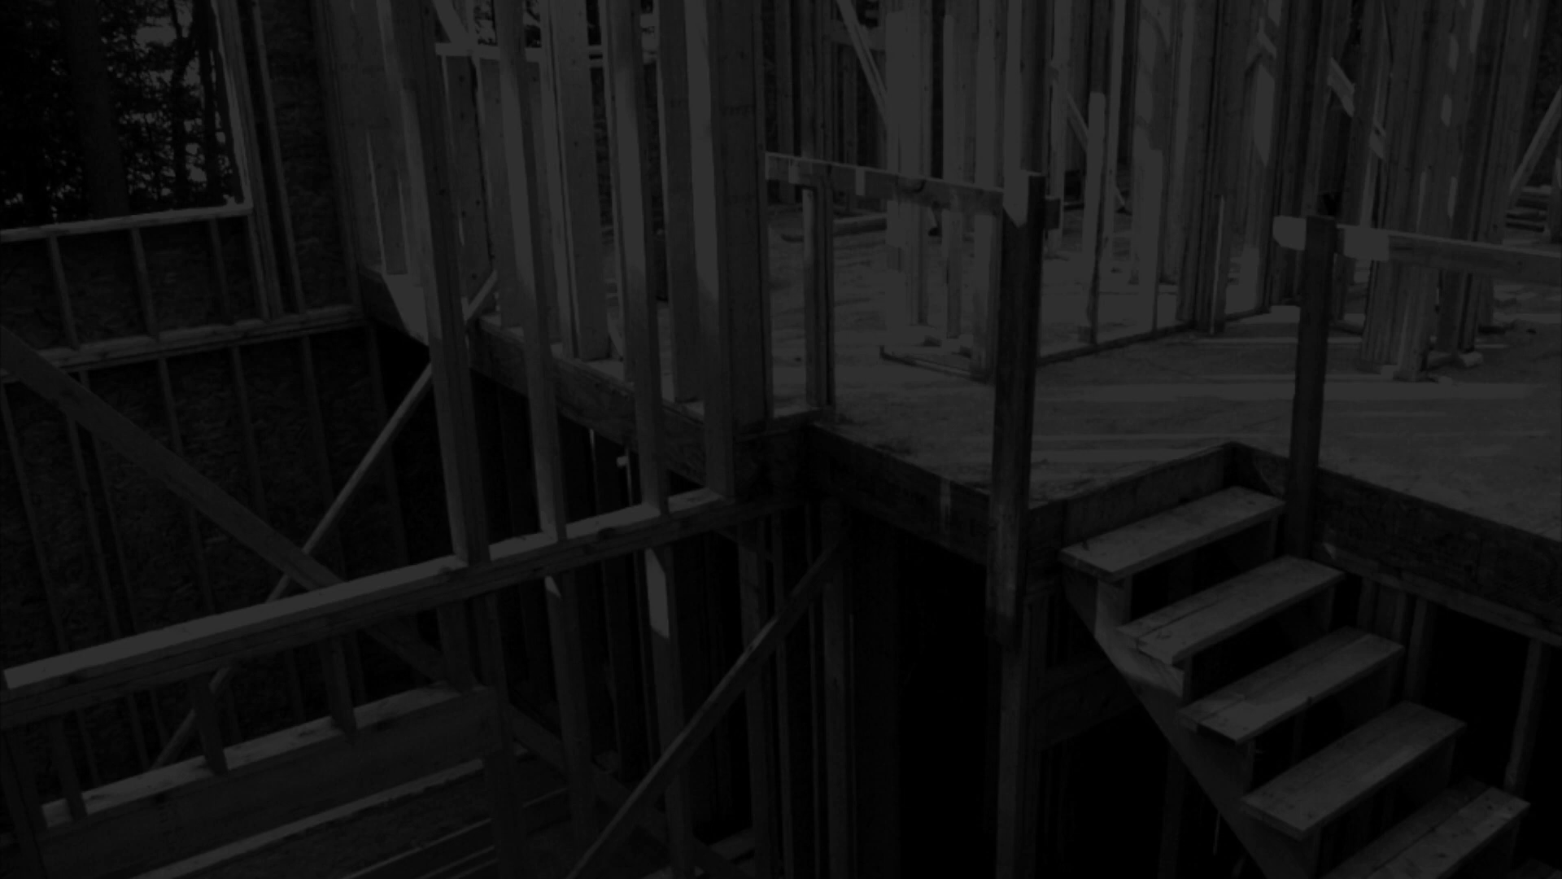
Log out of SiteDocs from the sidebar account menu.
left_click(27, 791)
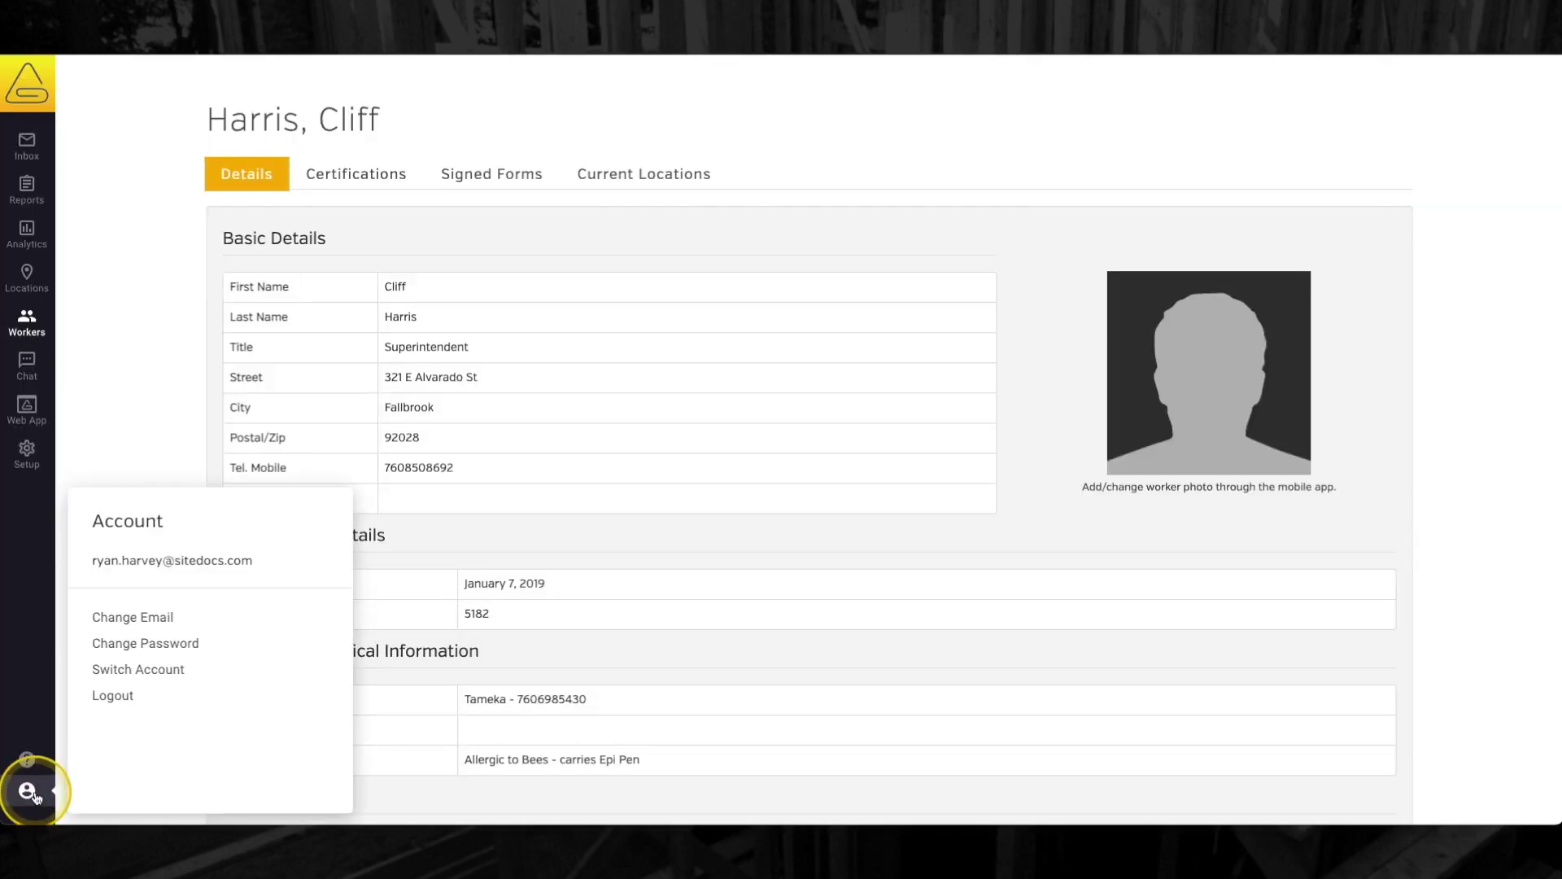
left_click(127, 693)
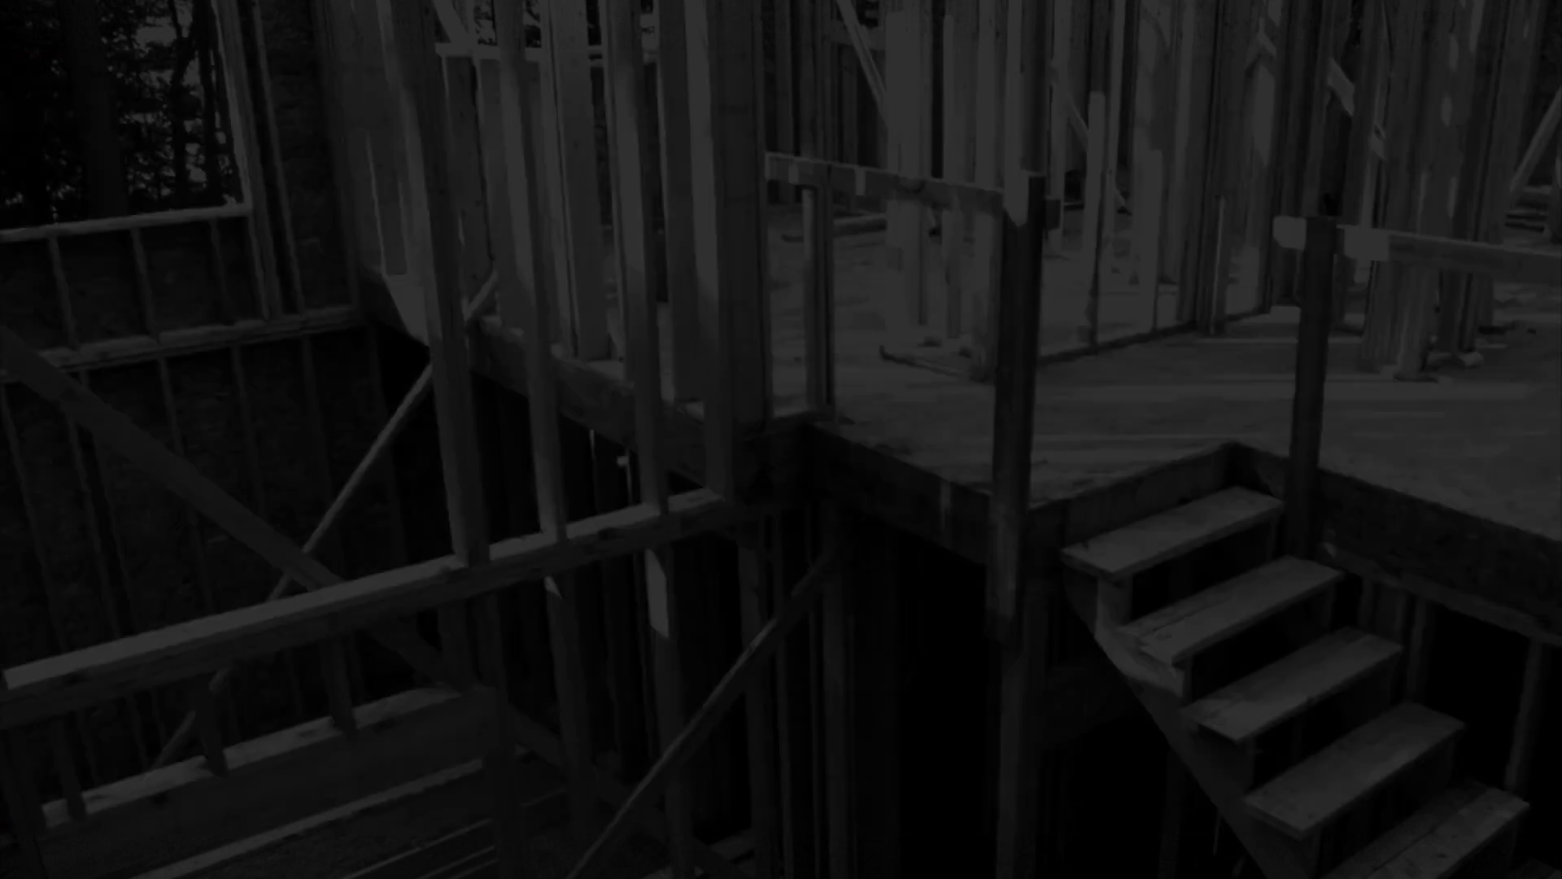